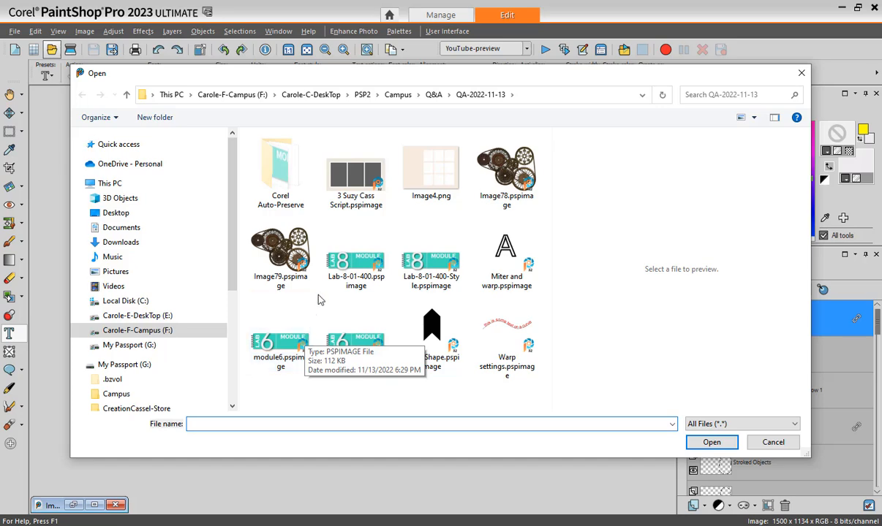
Open the Image4.png template from the QA-2022-11-13 folder.
{"action": "left_click", "coordinate": [429, 176]}
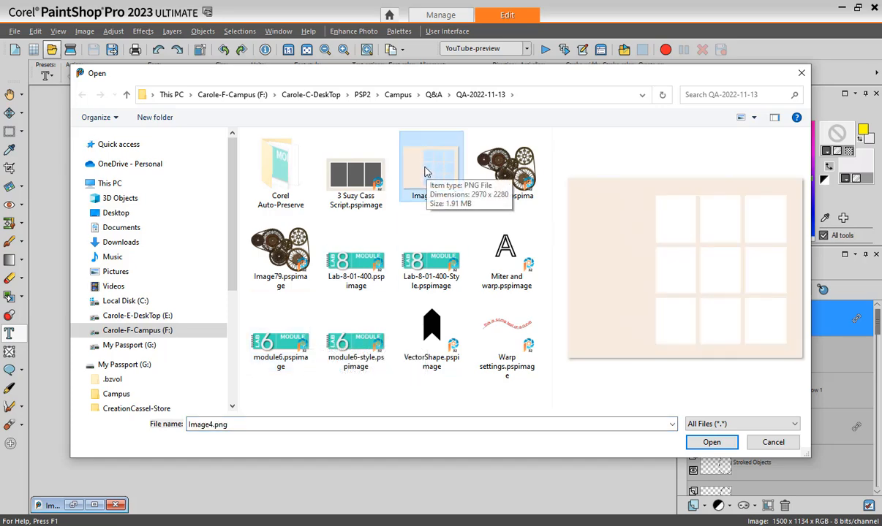
{"action": "double_click", "coordinate": [428, 177]}
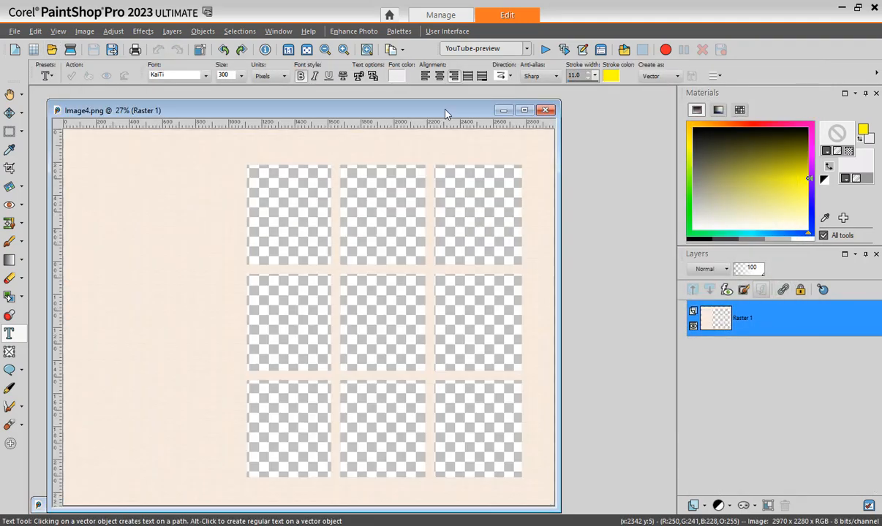
{"action": "left_click_drag", "start_coordinate": [445, 111], "coordinate": [492, 112]}
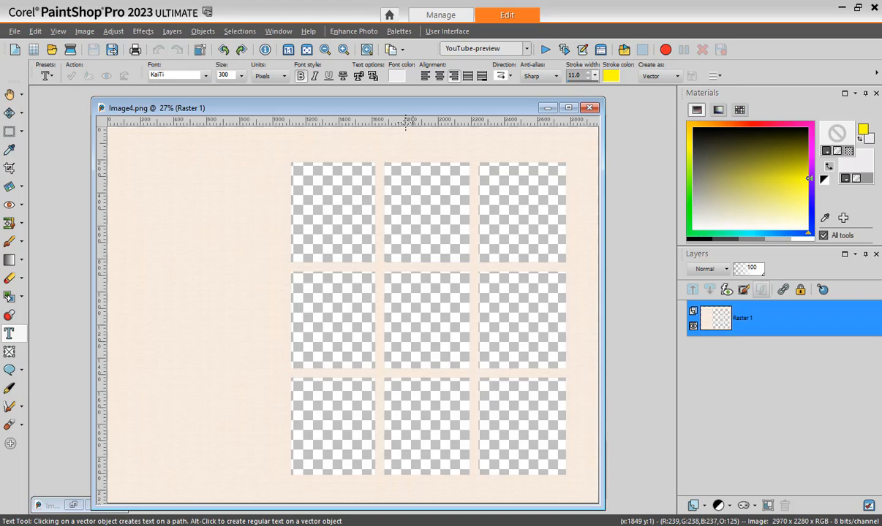
Select the upper-left transparent opening with the Magic Wand, using the Opacity match mode.
{"action": "scroll", "coordinate": [406, 123], "scroll_direction": "up", "scroll_amount": 2}
{"action": "scroll", "coordinate": [406, 123], "scroll_direction": "up", "scroll_amount": 2}
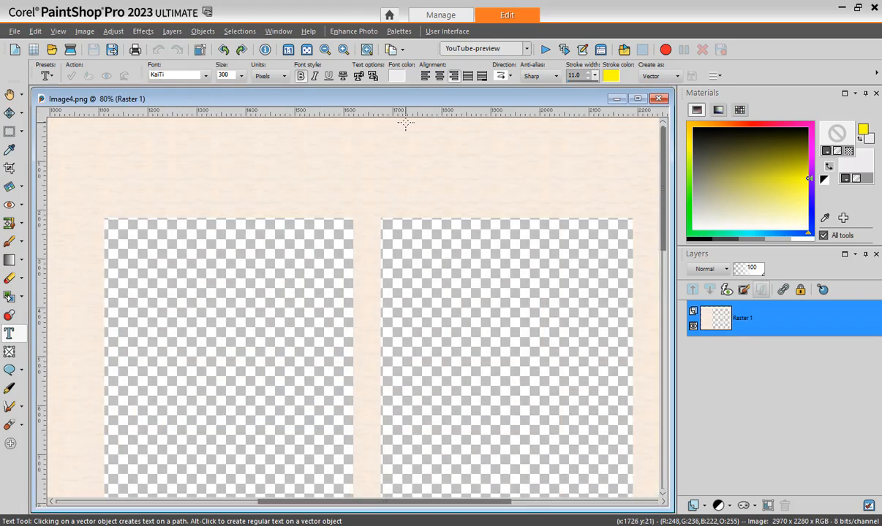
{"action": "left_click_drag", "start_coordinate": [665, 239], "coordinate": [668, 259]}
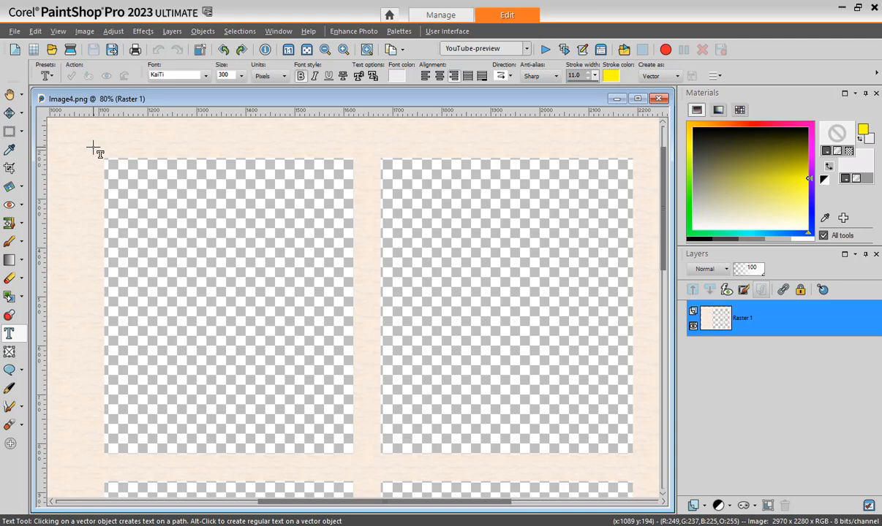
{"action": "left_click", "coordinate": [21, 132]}
{"action": "left_click", "coordinate": [50, 159]}
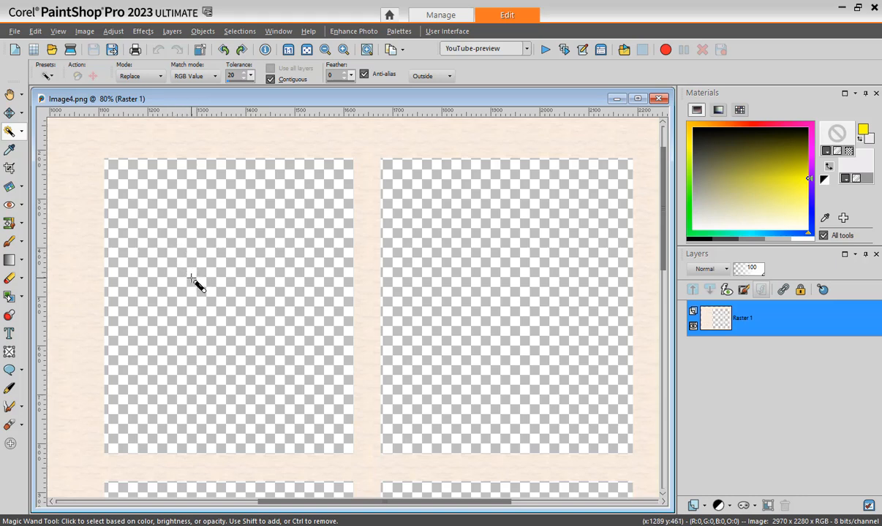
{"action": "left_click", "coordinate": [213, 76]}
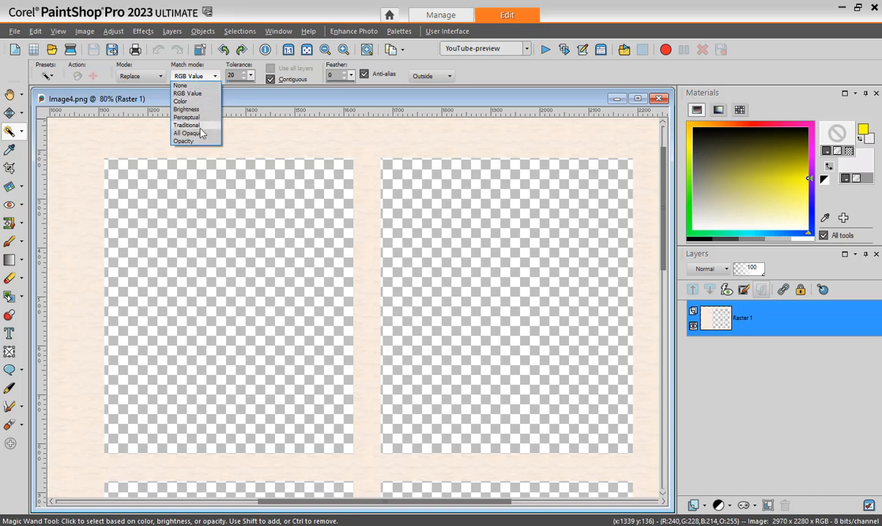
{"action": "left_click", "coordinate": [184, 141]}
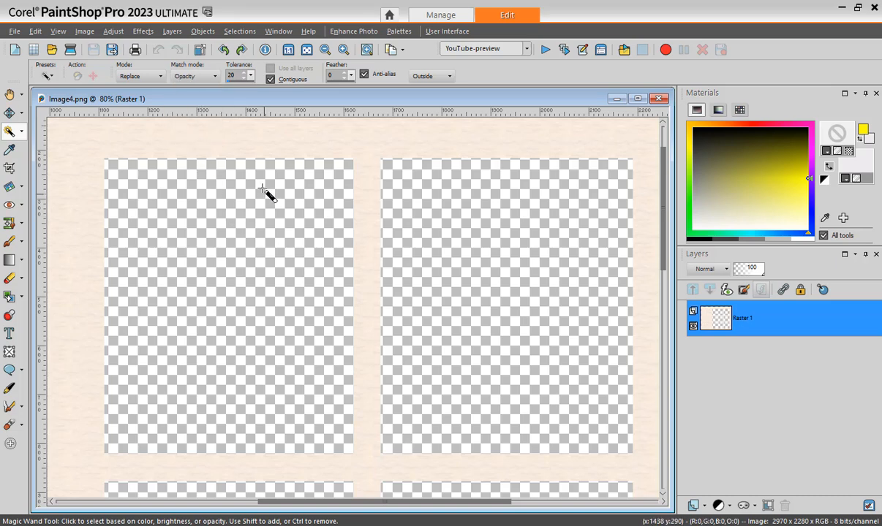
{"action": "left_click", "coordinate": [224, 317]}
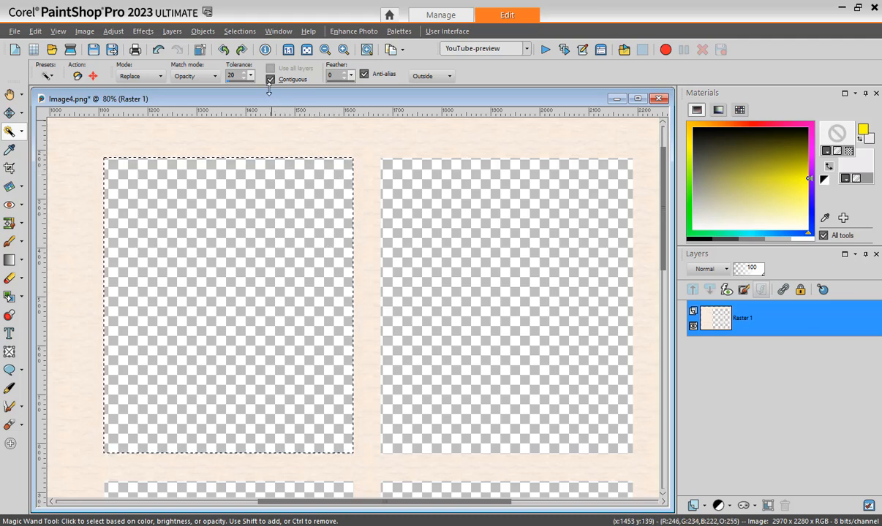
Expand the selection by 15 pixels and square off its rounded corners with the rectangle Selection tool.
{"action": "left_click", "coordinate": [240, 31]}
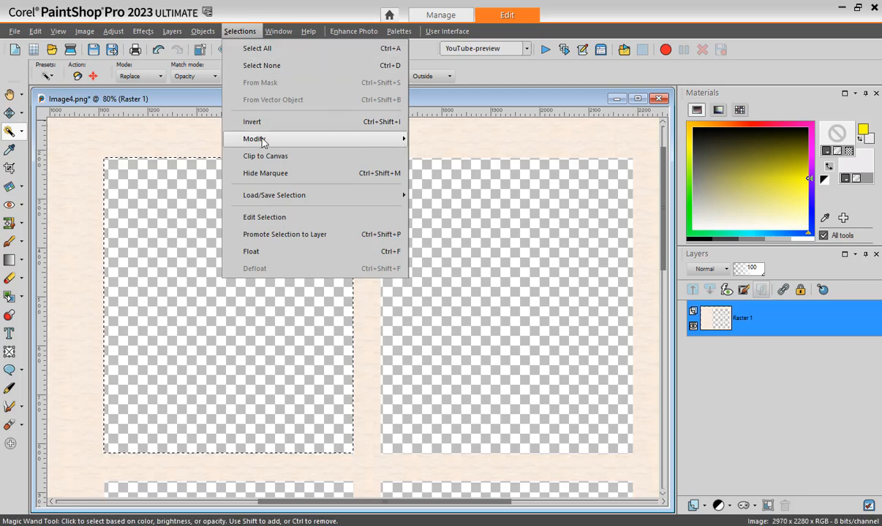
{"action": "mouse_move", "coordinate": [264, 141]}
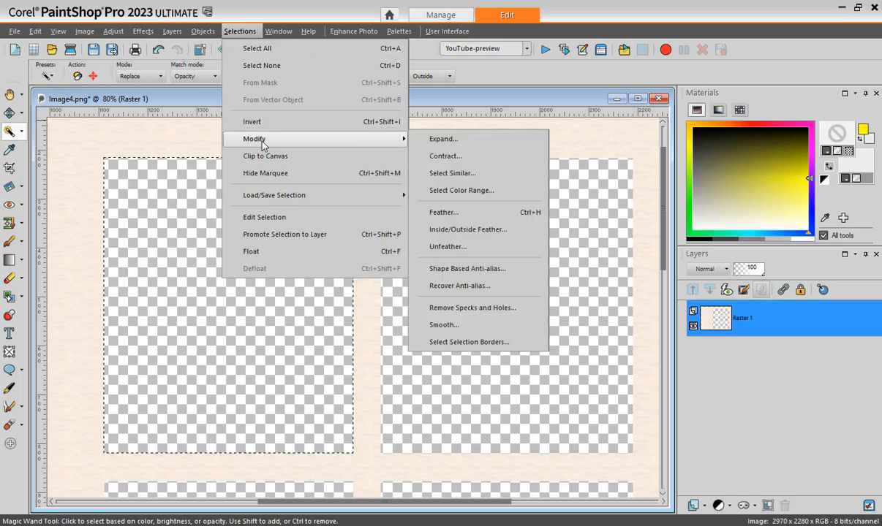
{"action": "left_click", "coordinate": [436, 140]}
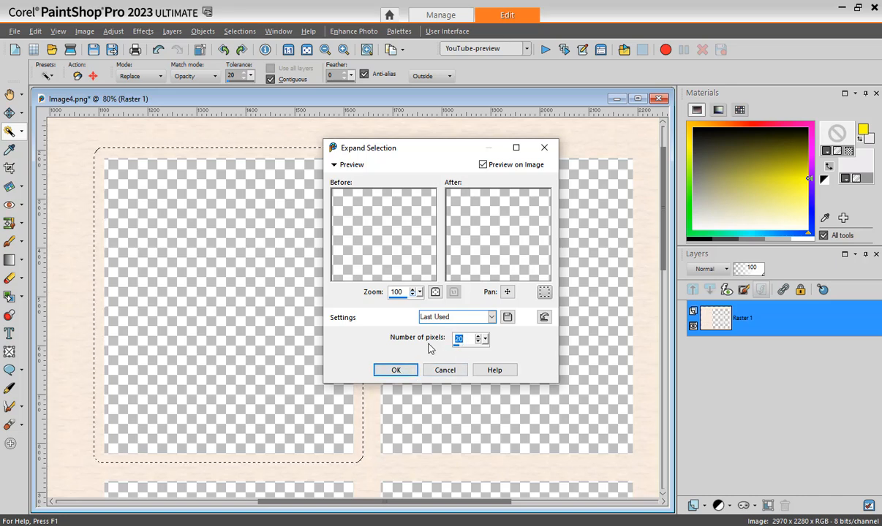
{"action": "type", "text": "15"}
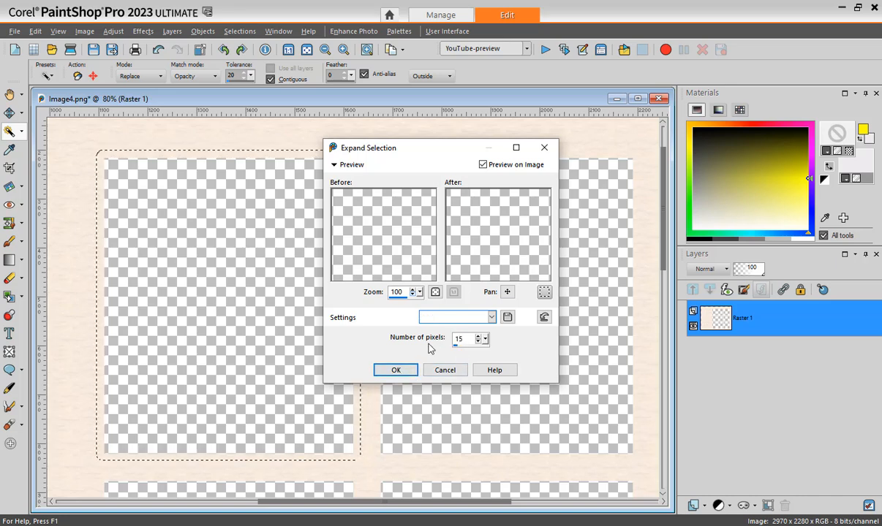
{"action": "left_click", "coordinate": [396, 370]}
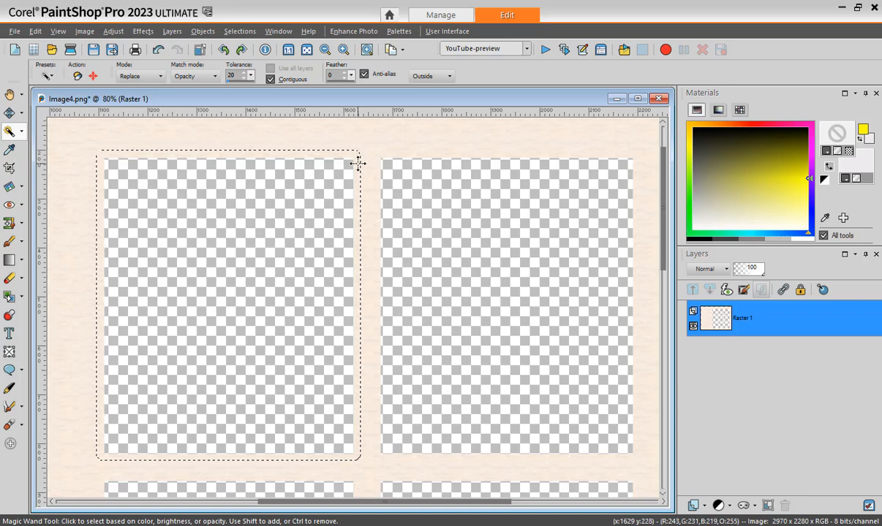
{"action": "left_click", "coordinate": [21, 132]}
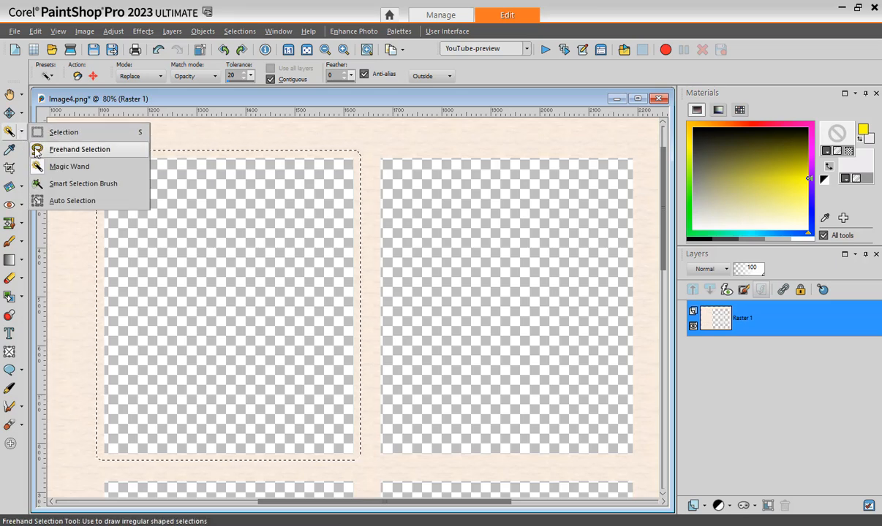
{"action": "left_click", "coordinate": [53, 133]}
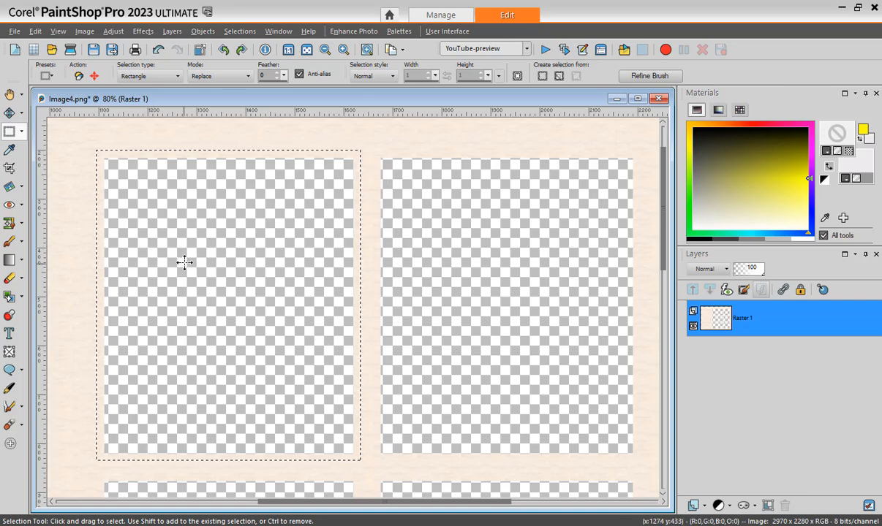
Convert the selection into an inside border selection 3 pixels wide, with the preview shown on the image.
{"action": "left_click", "coordinate": [238, 32]}
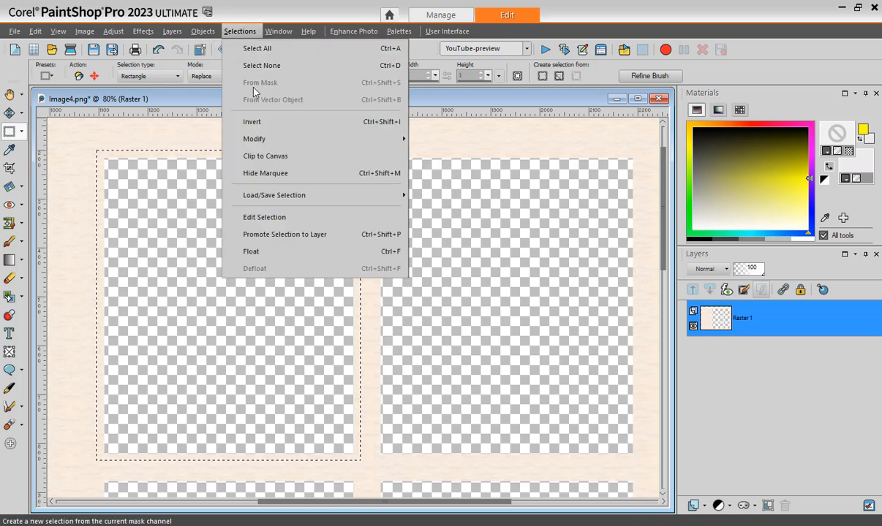
{"action": "mouse_move", "coordinate": [256, 144]}
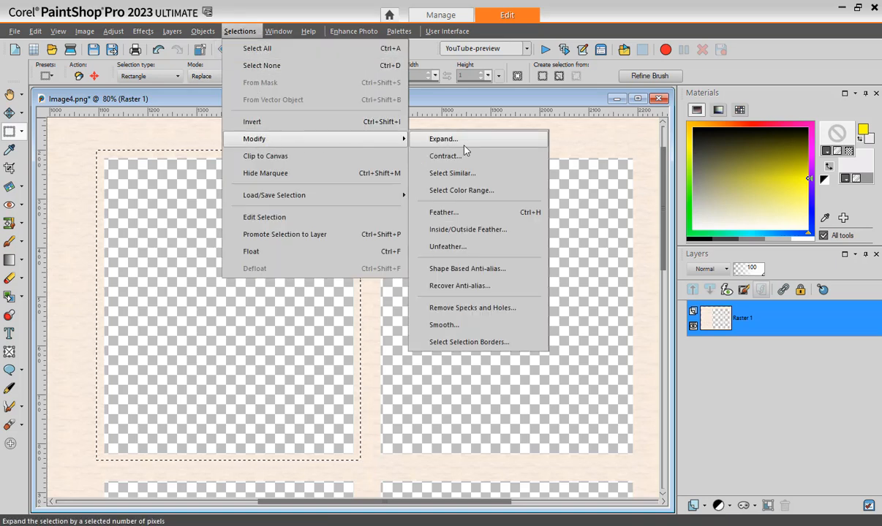
{"action": "left_click", "coordinate": [464, 346]}
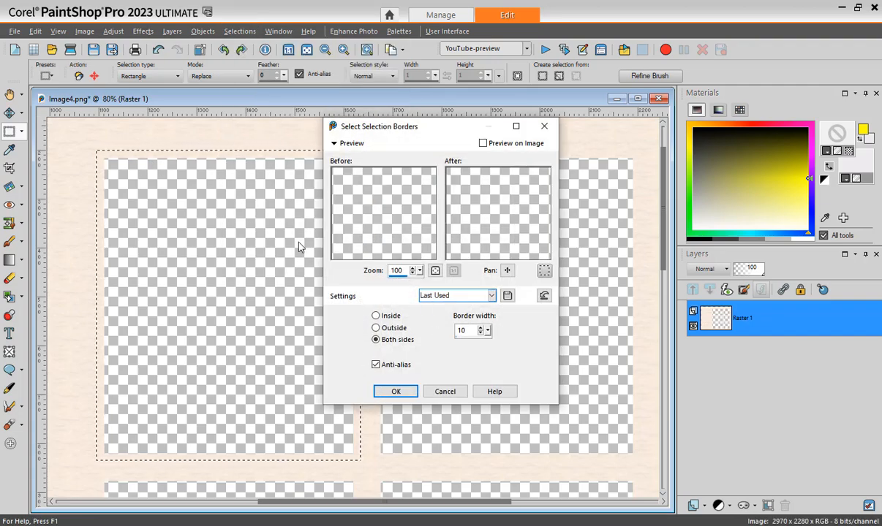
{"action": "left_click", "coordinate": [376, 316]}
{"action": "left_click", "coordinate": [482, 143]}
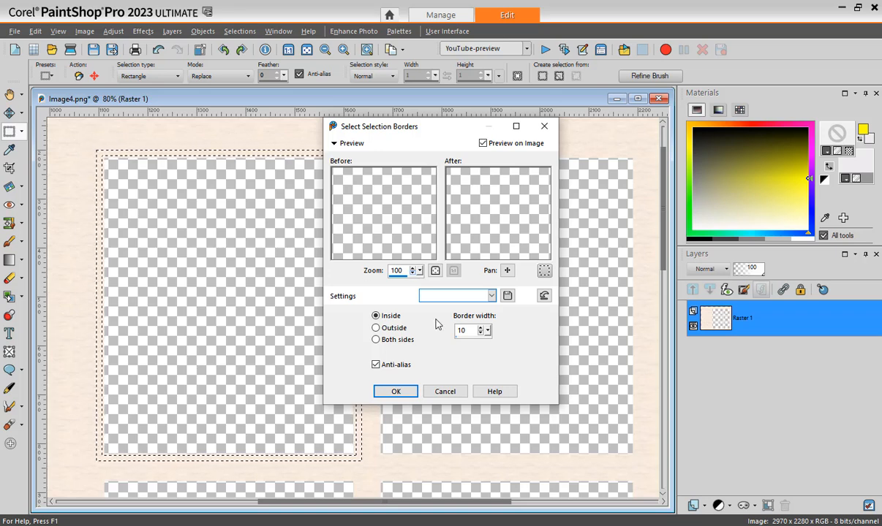
{"action": "double_click", "coordinate": [465, 333]}
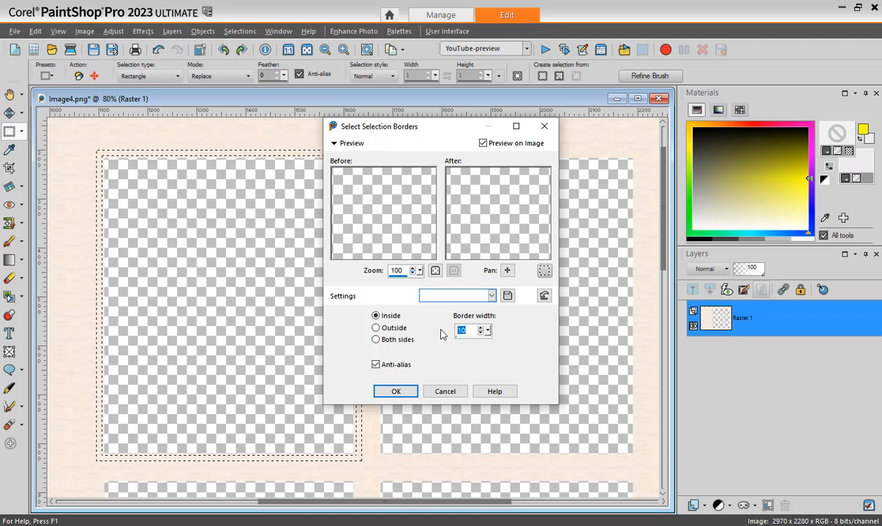
{"action": "type", "text": "3"}
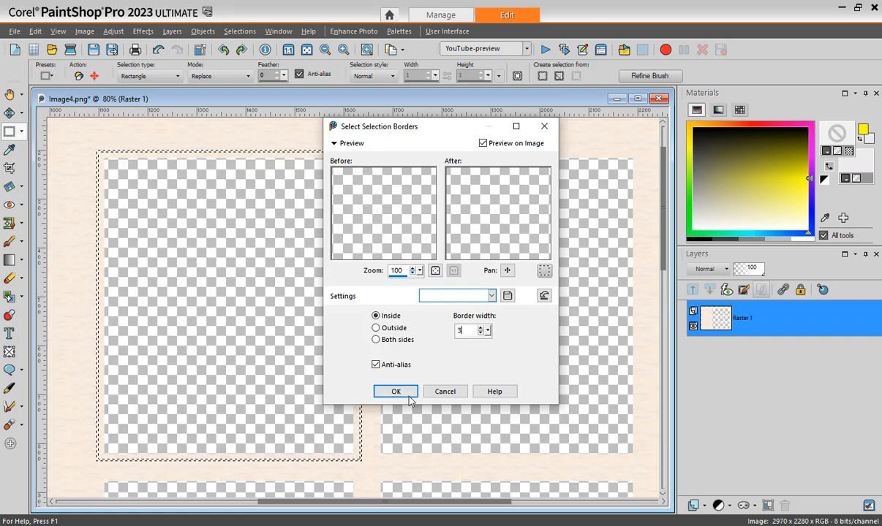
{"action": "left_click", "coordinate": [395, 392]}
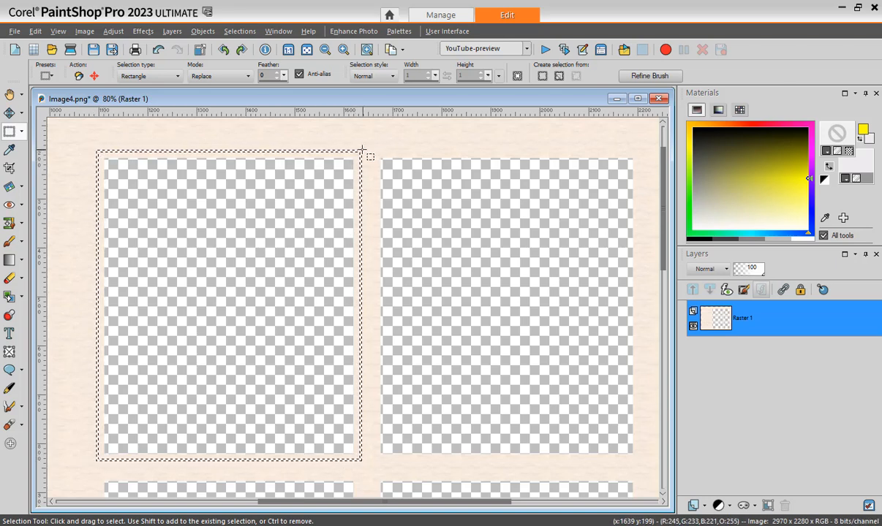
Add a new raster layer and flood-fill the thin border selection on it with solid black.
{"action": "left_click", "coordinate": [705, 506]}
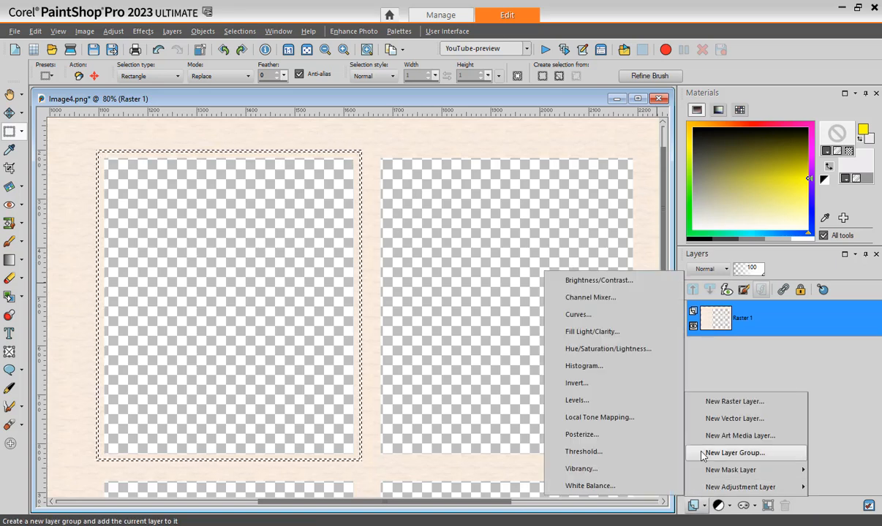
{"action": "left_click", "coordinate": [710, 402]}
{"action": "left_click", "coordinate": [728, 131]}
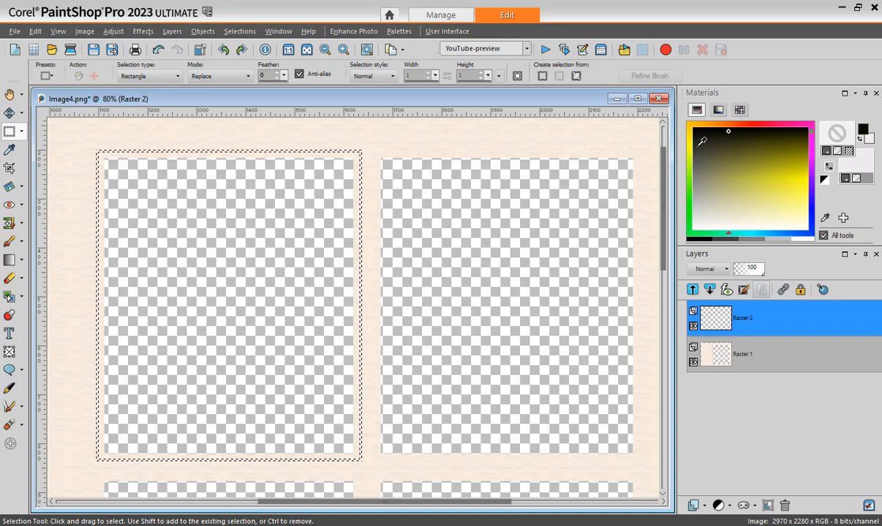
{"action": "left_click", "coordinate": [826, 151]}
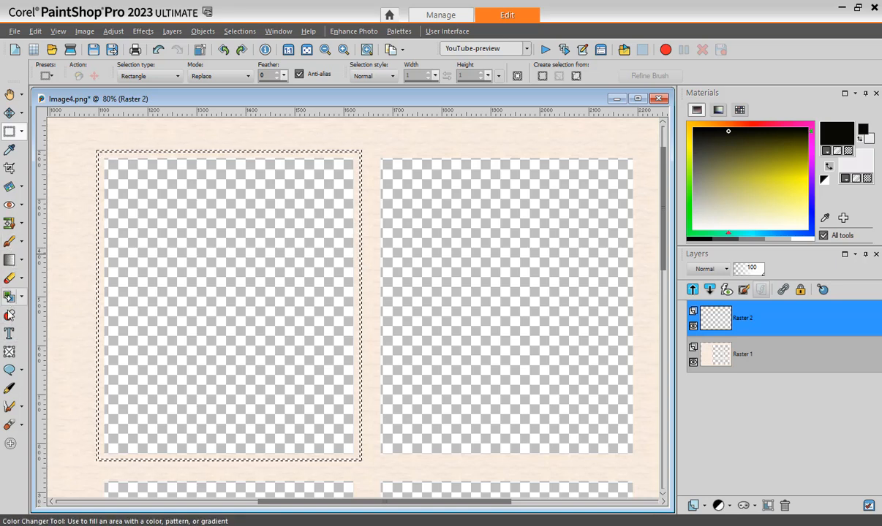
{"action": "left_click", "coordinate": [21, 297]}
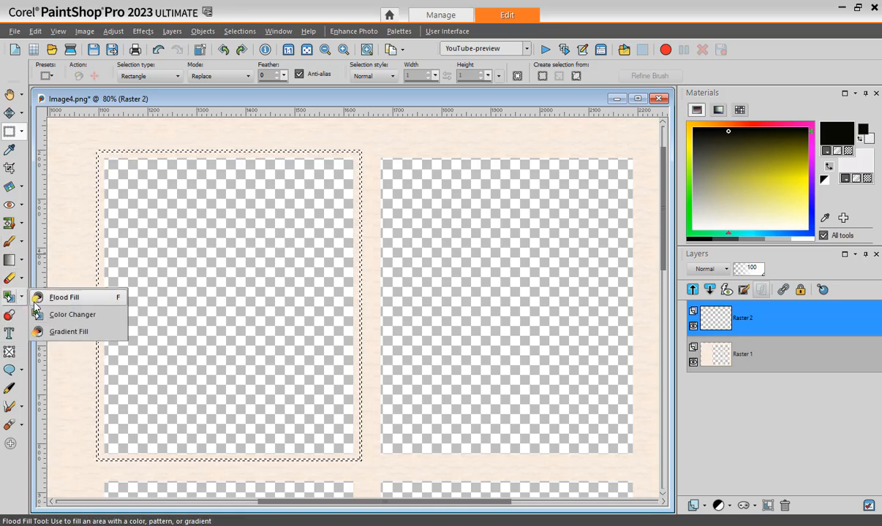
{"action": "left_click", "coordinate": [65, 297]}
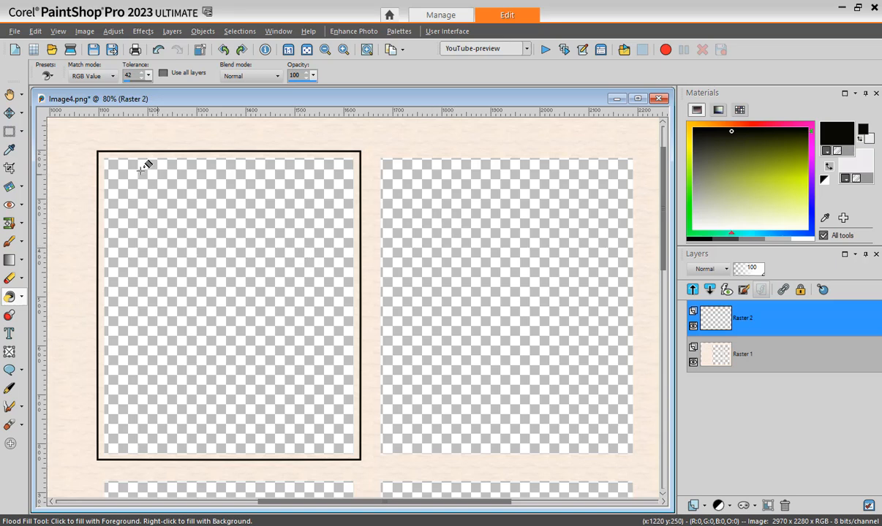
Select the second transparent opening of the upper row on the Raster 1 layer with the Magic Wand.
{"action": "left_click", "coordinate": [21, 131]}
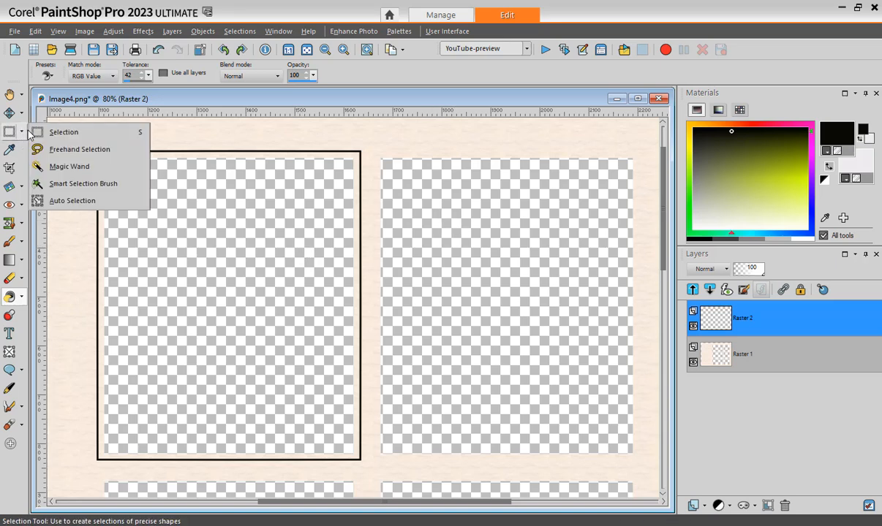
{"action": "left_click", "coordinate": [64, 170]}
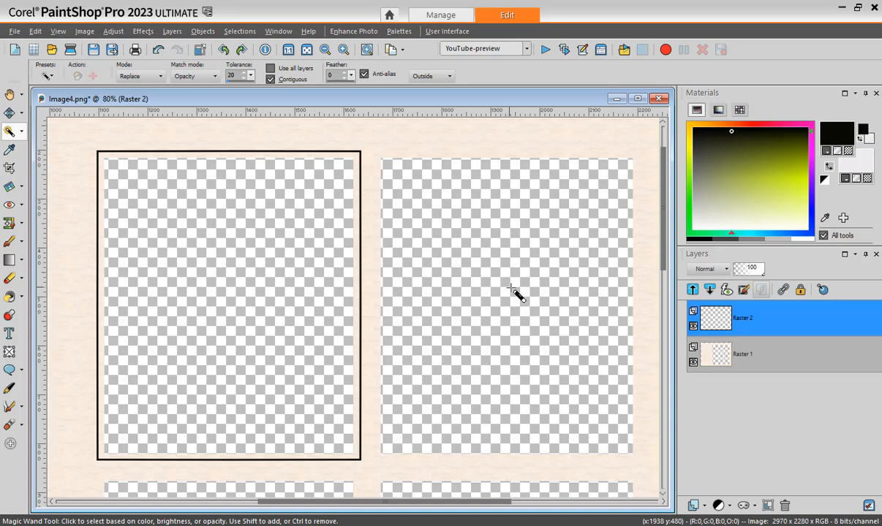
{"action": "left_click", "coordinate": [702, 345]}
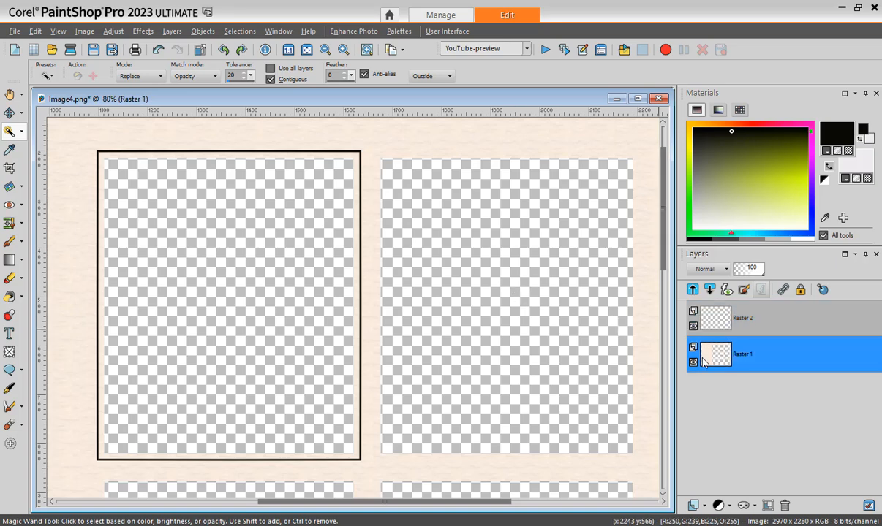
{"action": "left_click", "coordinate": [523, 330]}
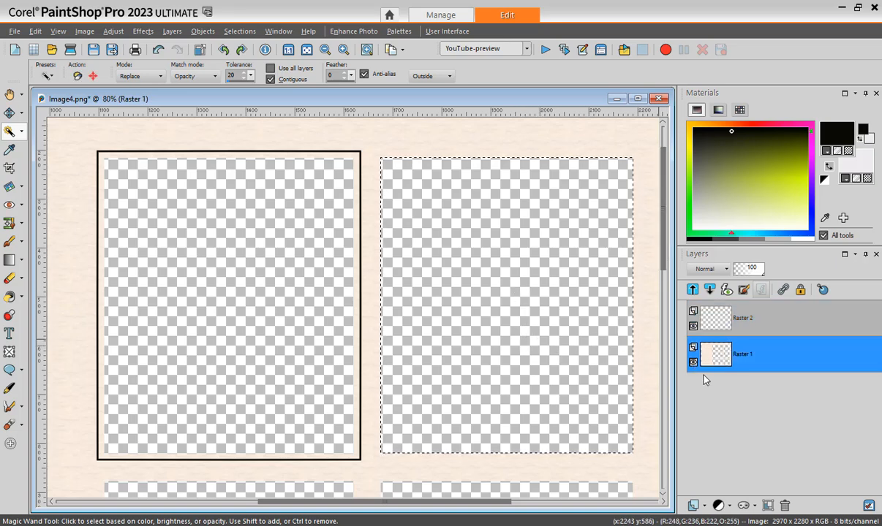
Convert the selection around the second opening into a both-sides border selection 20 pixels wide, with anti-aliasing.
{"action": "left_click", "coordinate": [241, 32]}
{"action": "mouse_move", "coordinate": [256, 141]}
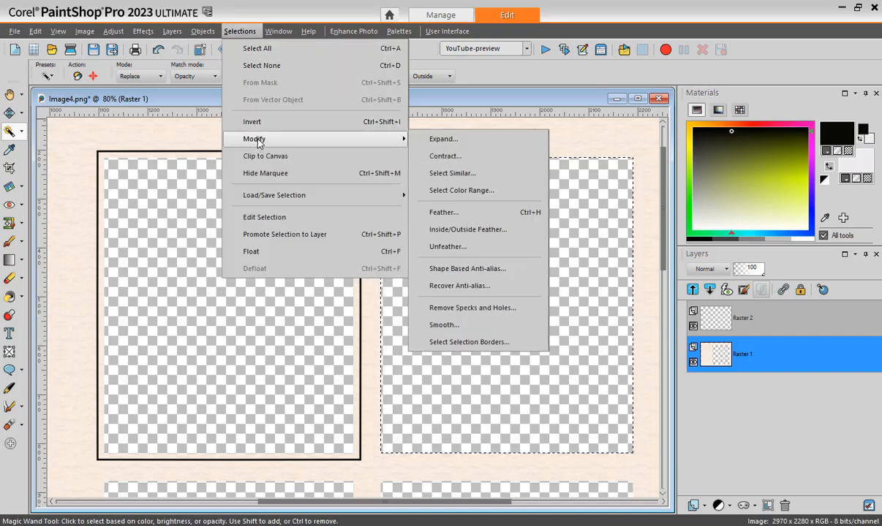
{"action": "left_click", "coordinate": [453, 341]}
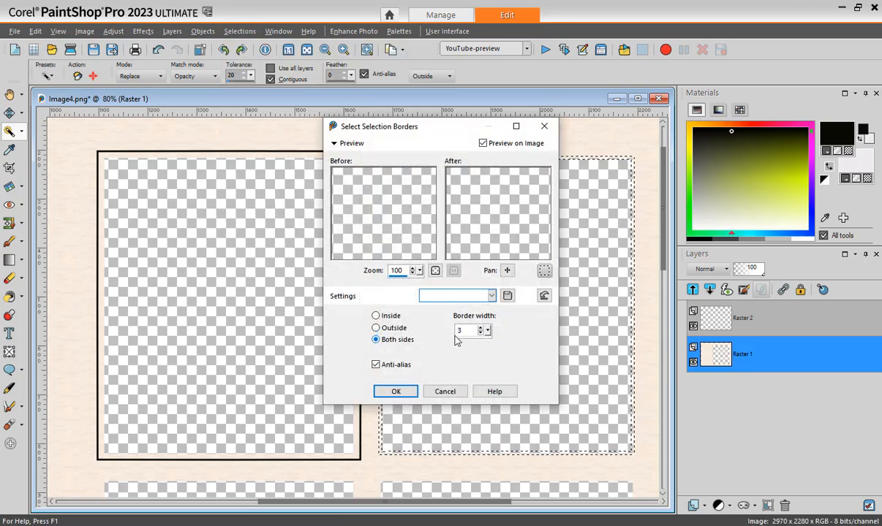
{"action": "left_click_drag", "start_coordinate": [467, 330], "coordinate": [433, 334]}
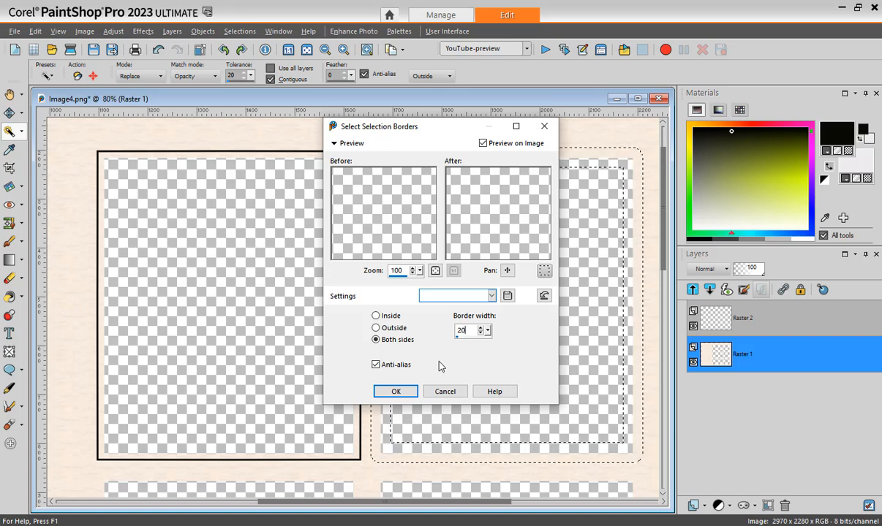
{"action": "left_click", "coordinate": [395, 393]}
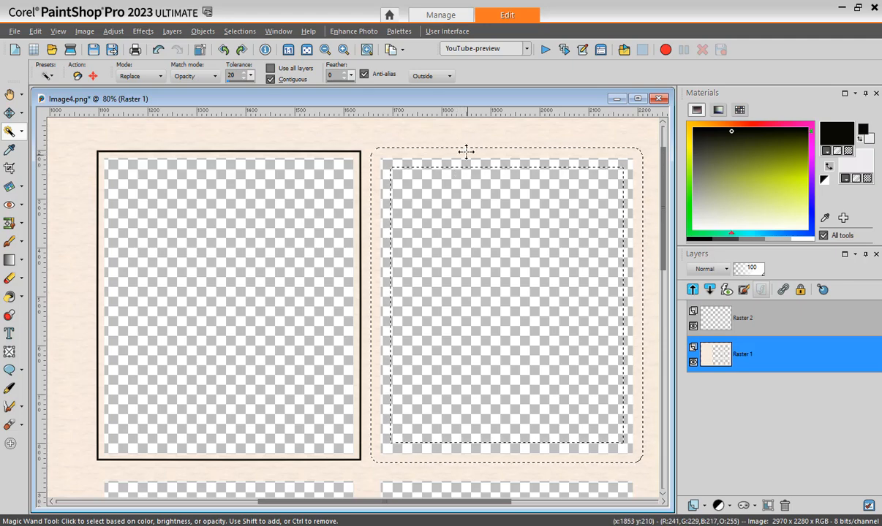
Select the borders of that band selection again, on both sides with a border width of 5 pixels.
{"action": "left_click", "coordinate": [240, 30]}
{"action": "mouse_move", "coordinate": [257, 141]}
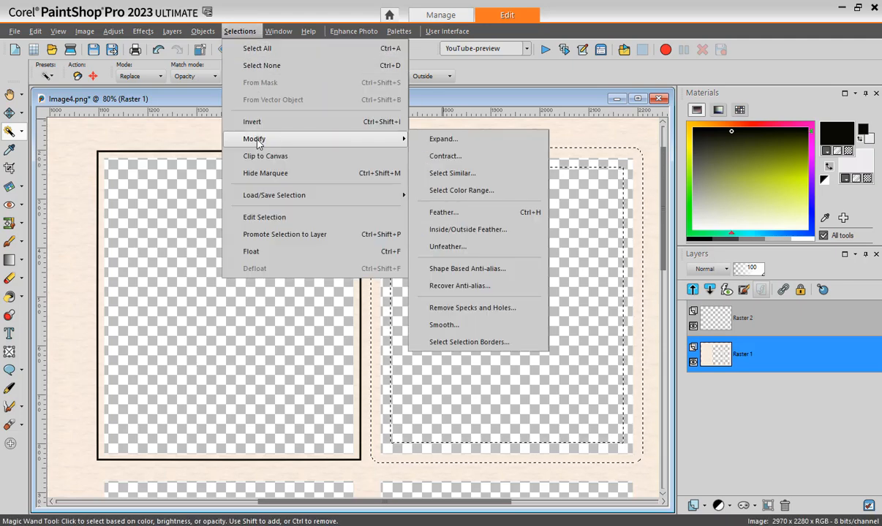
{"action": "left_click", "coordinate": [455, 342]}
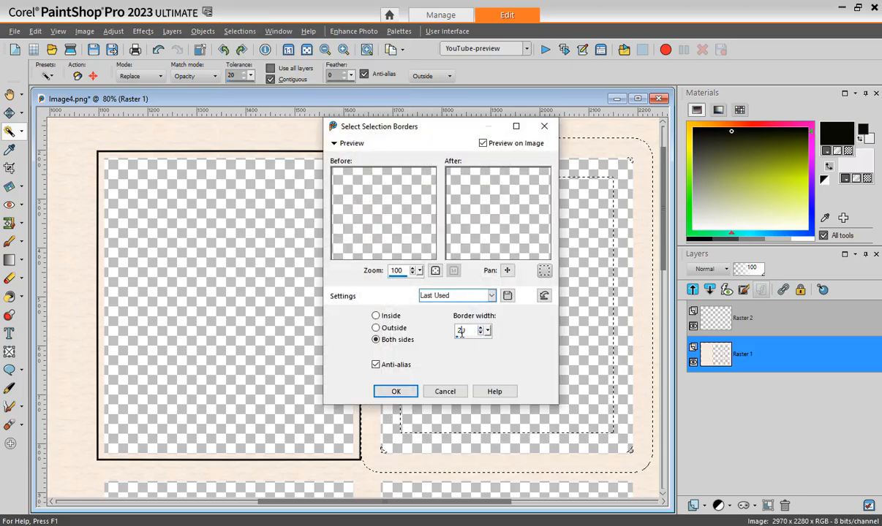
{"action": "double_click", "coordinate": [465, 331]}
{"action": "type", "text": "5"}
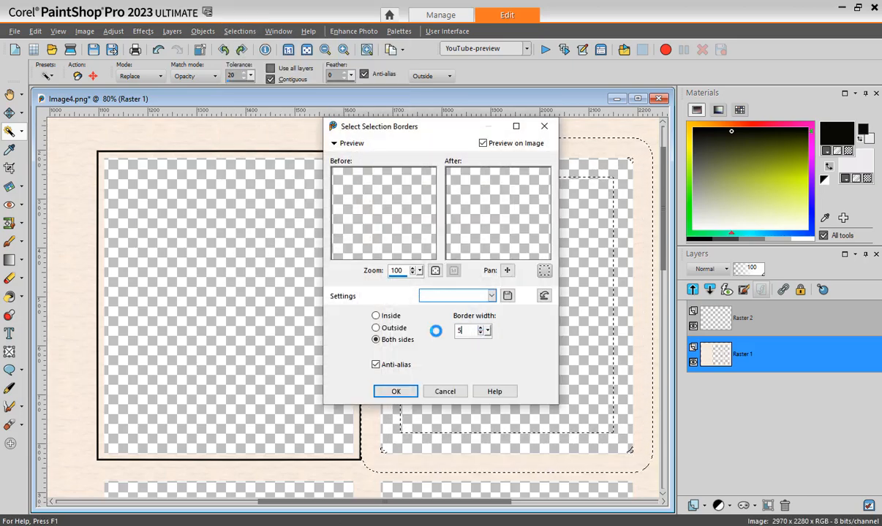
{"action": "left_click", "coordinate": [405, 389]}
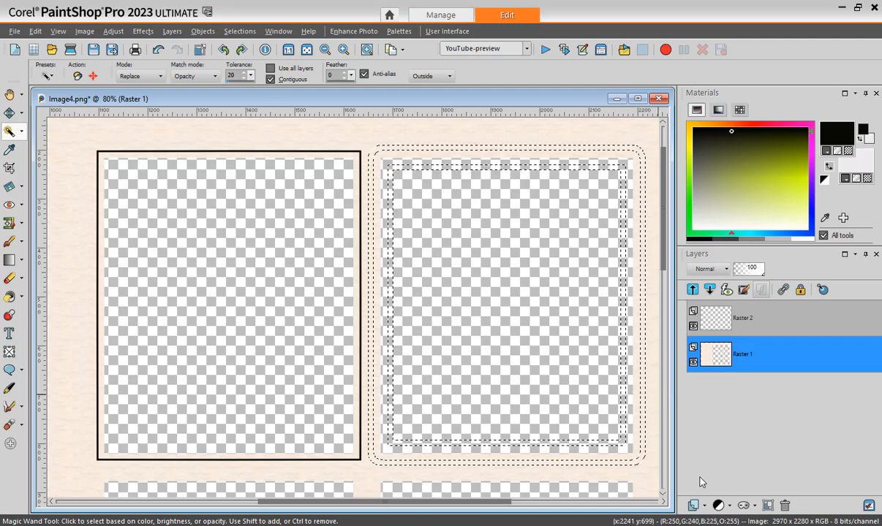
Flood-fill the outer and inner border selections with black on the Raster 2 layer and clear the selection.
{"action": "left_click", "coordinate": [713, 325]}
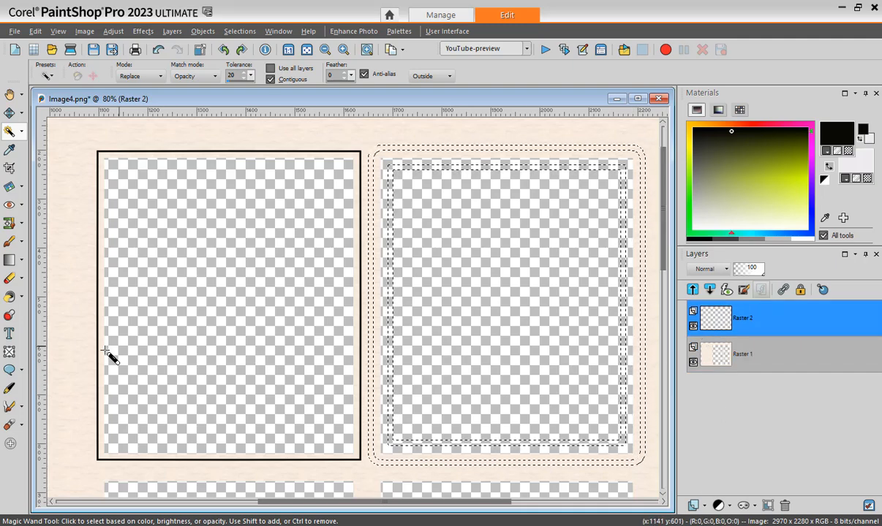
{"action": "left_click", "coordinate": [10, 296]}
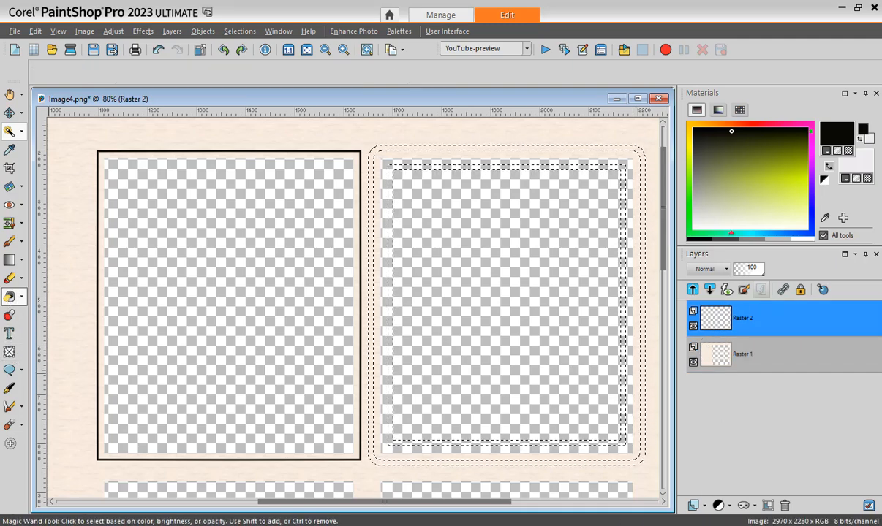
{"action": "left_click", "coordinate": [381, 248]}
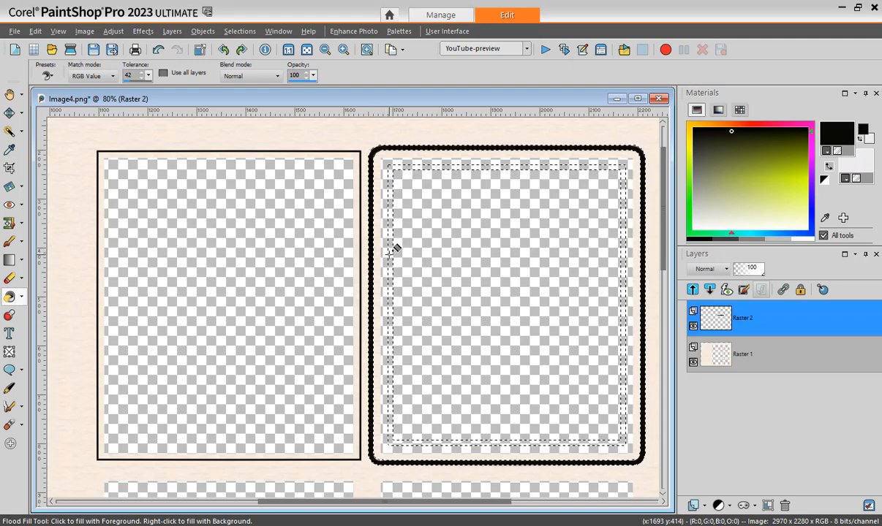
{"action": "left_click", "coordinate": [392, 251]}
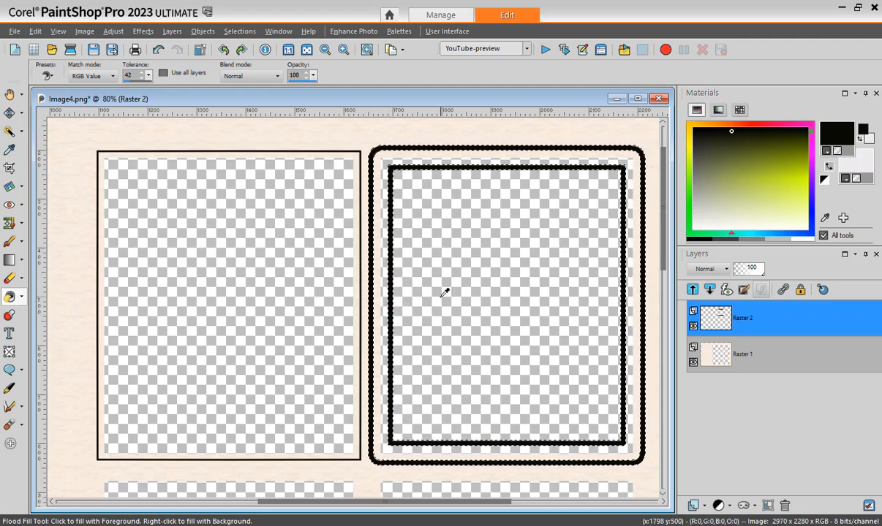
{"action": "key", "text": "ctrl+d"}
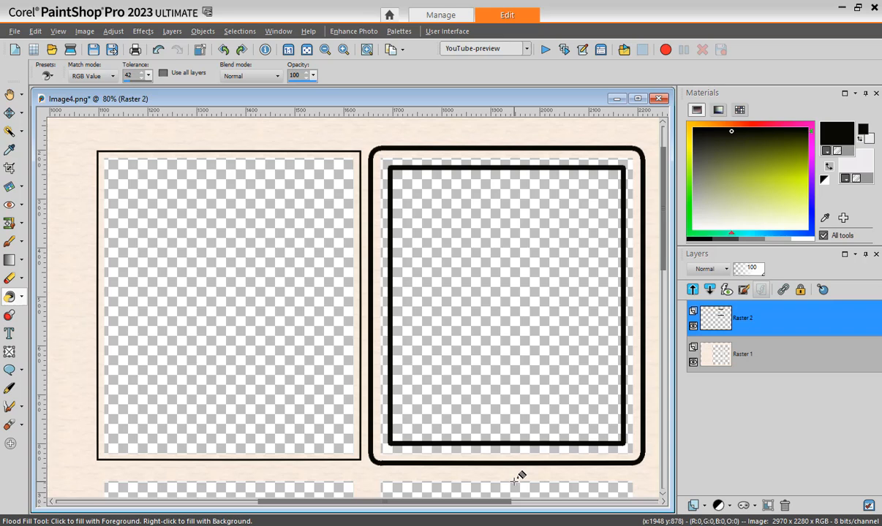